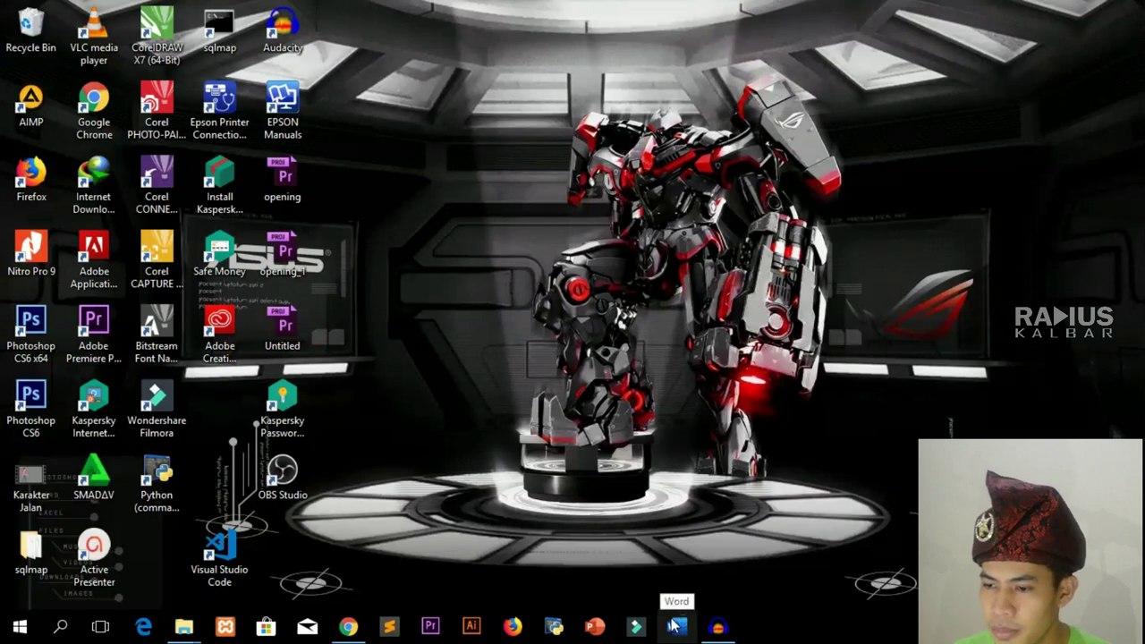
Launch Word, close the Activation Wizard warning, and create a blank document
left_click(676, 626)
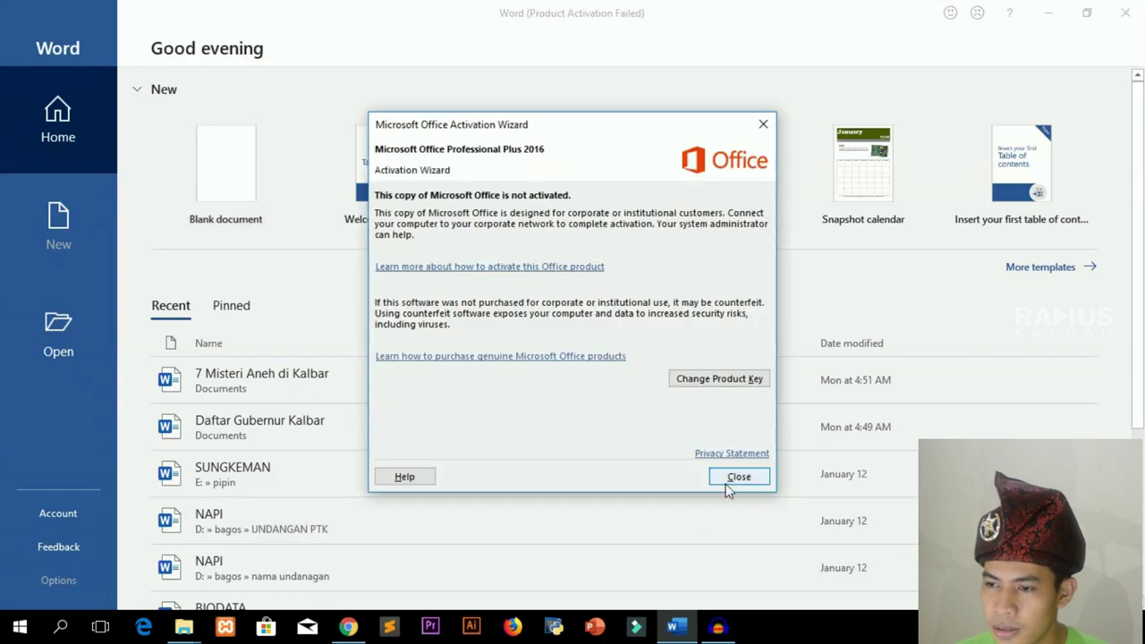
left_click(731, 476)
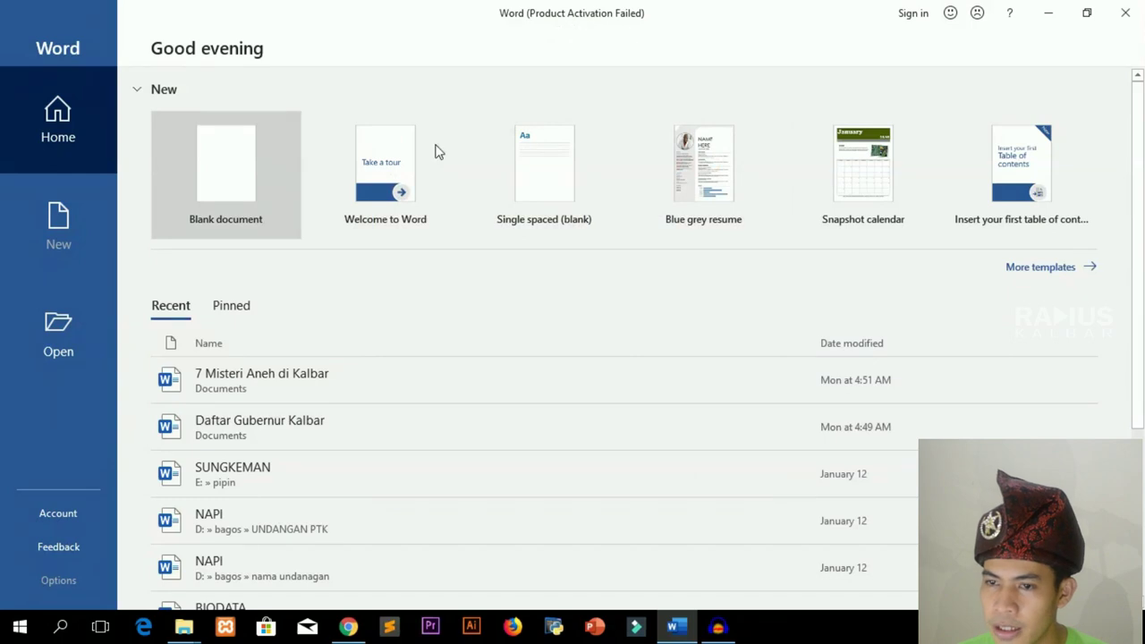
left_click(248, 190)
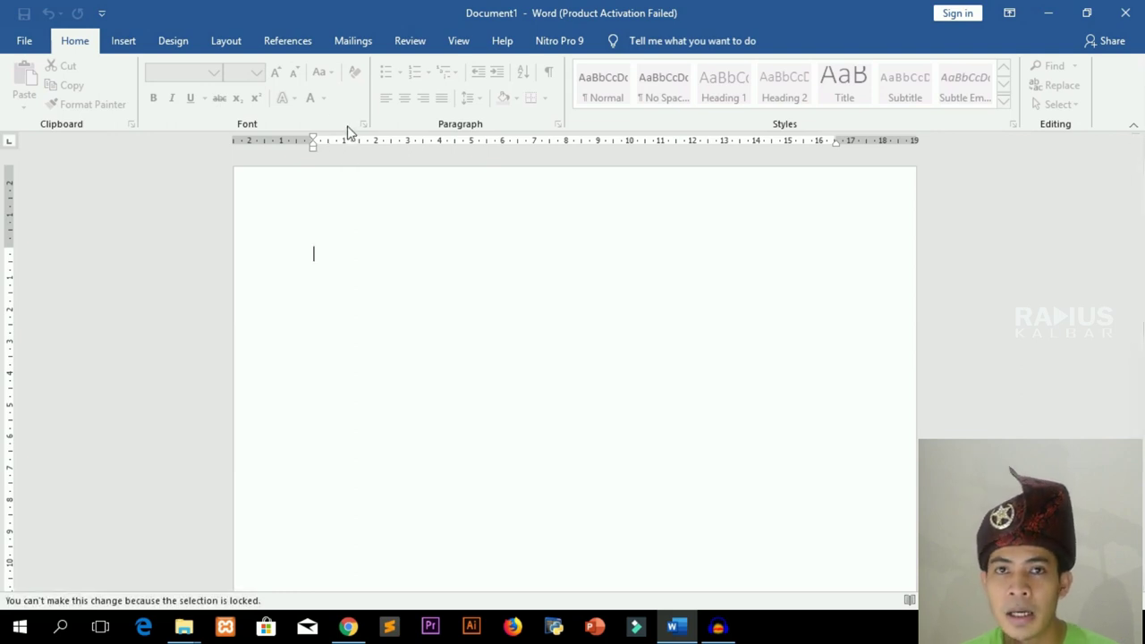
Exit the unactivated Word document window, returning to the desktop
left_click(22, 43)
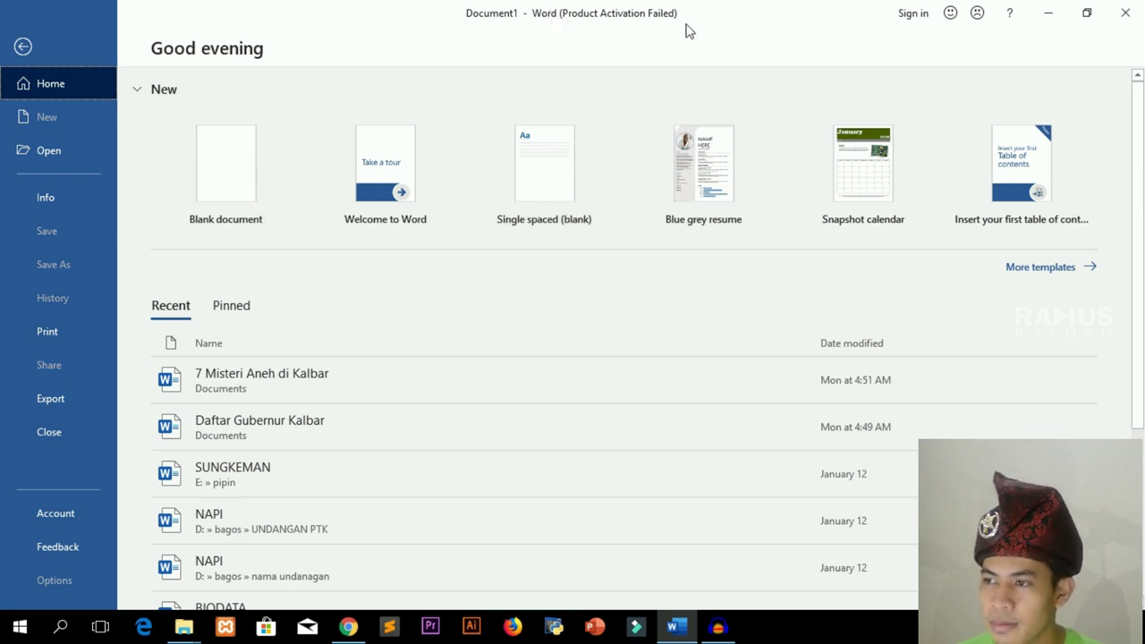
key("Escape")
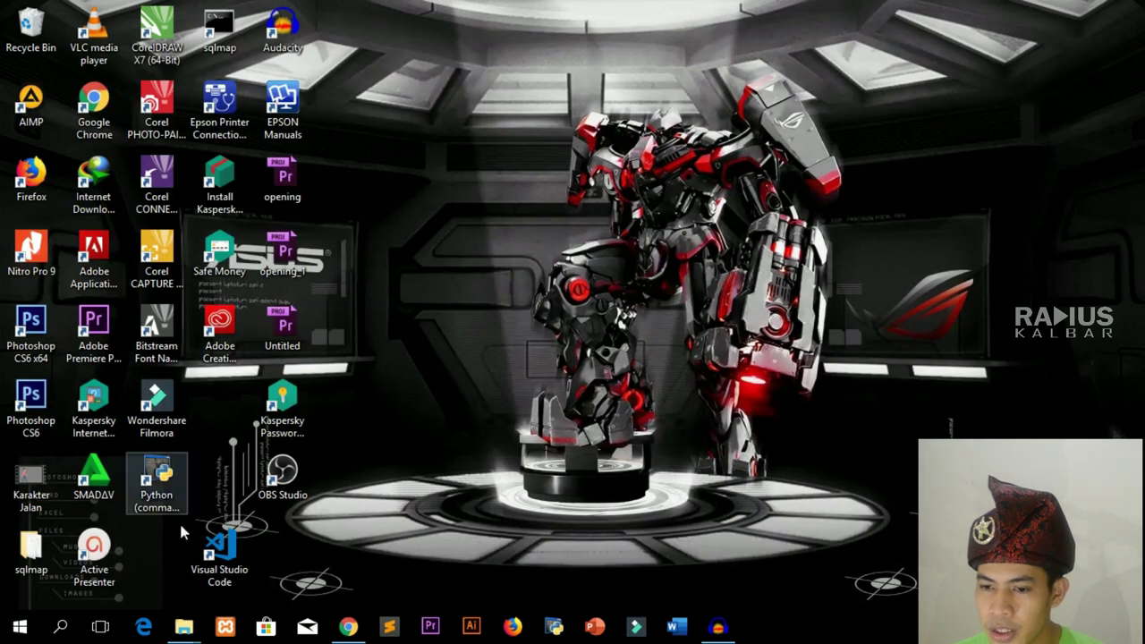
Browse to C:\Program Files (x86)\Microsoft Office\Office16 and select OSPPREARM
mouse_move(184, 626)
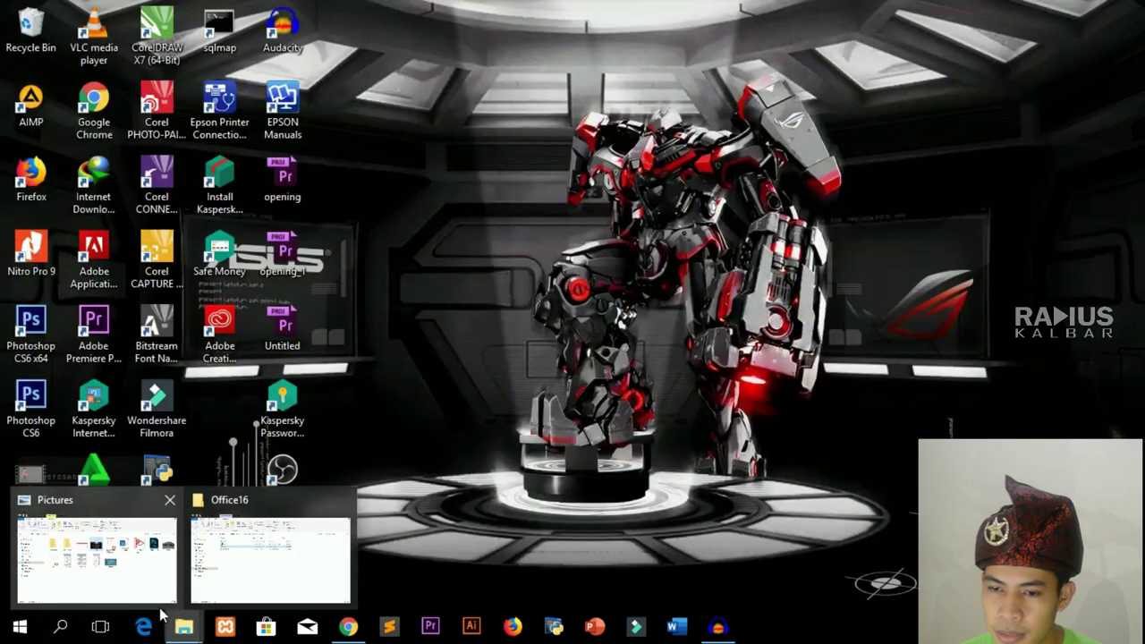
left_click(94, 581)
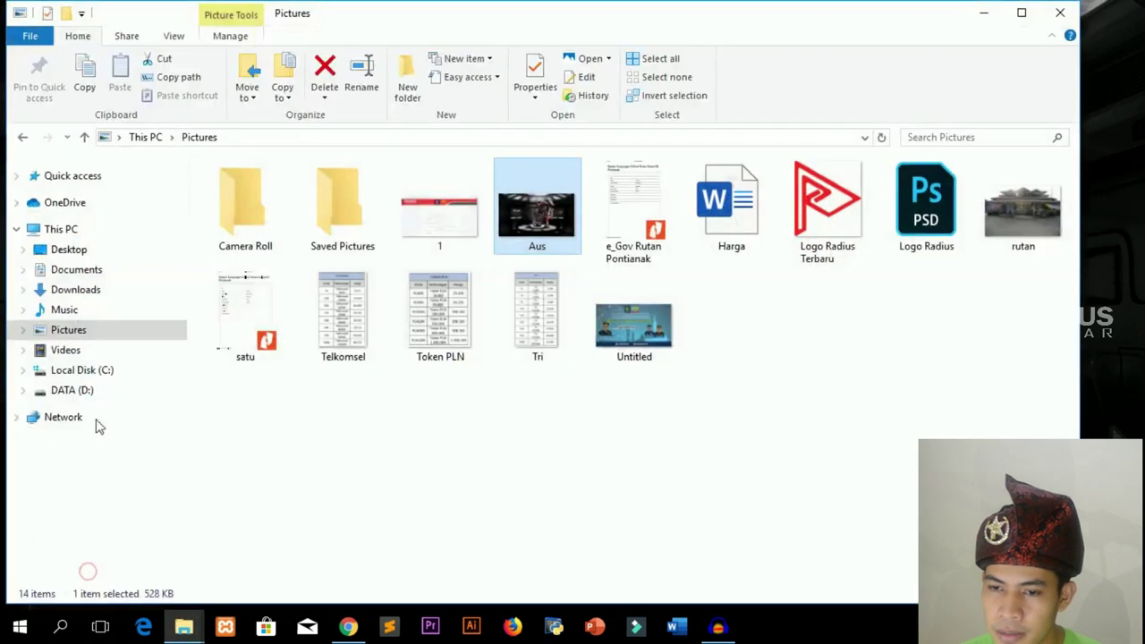
left_click(89, 372)
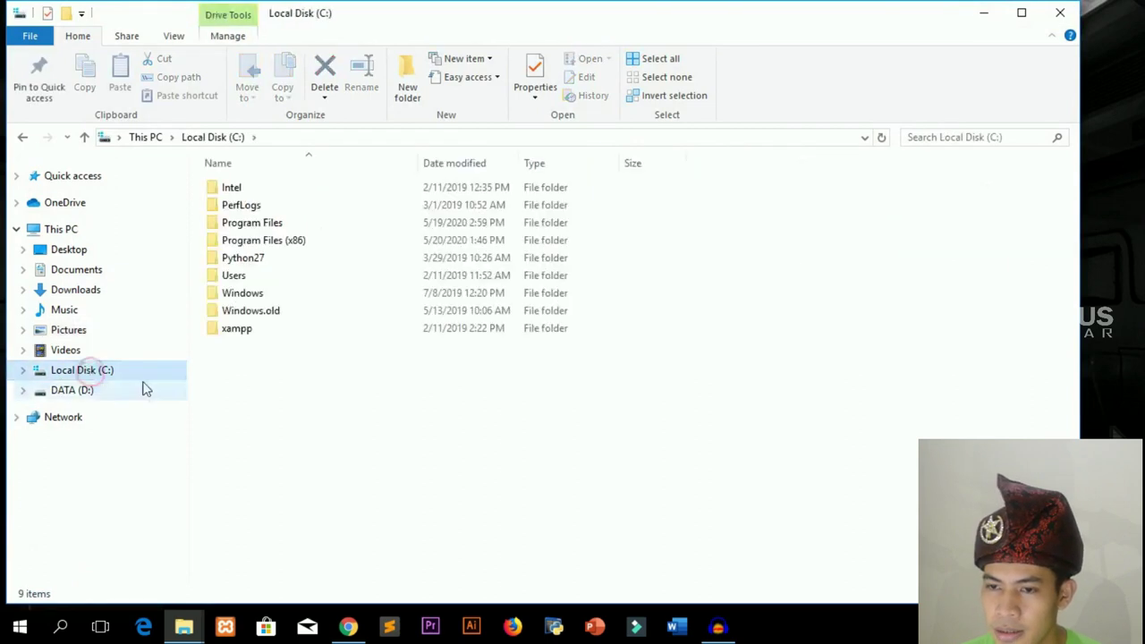
double_click(280, 246)
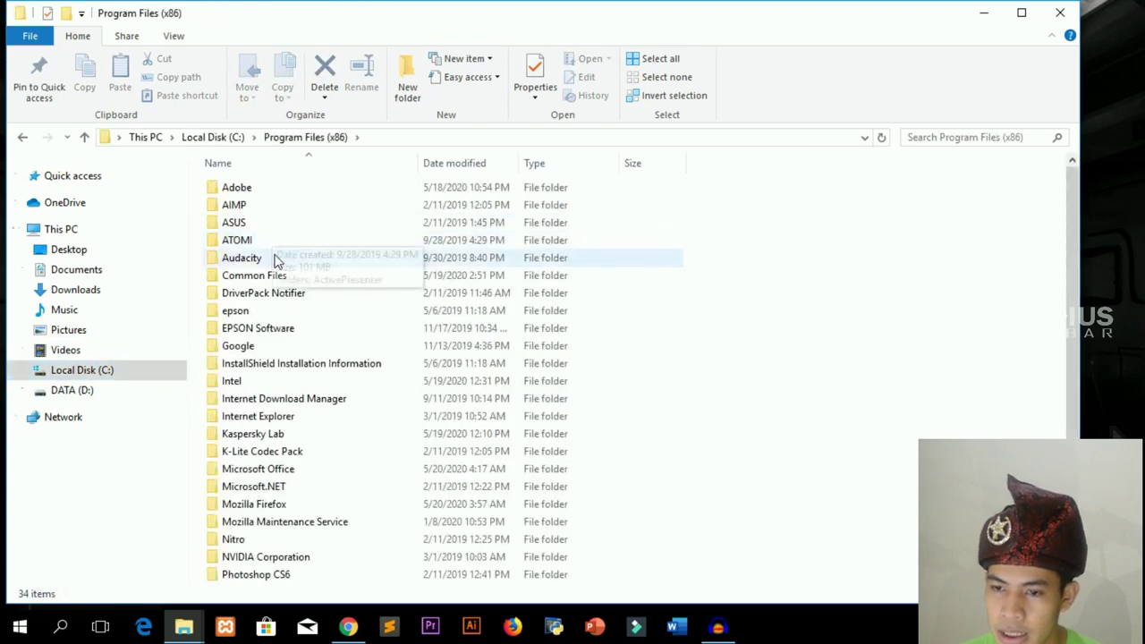
scroll(296, 357, "down", 3)
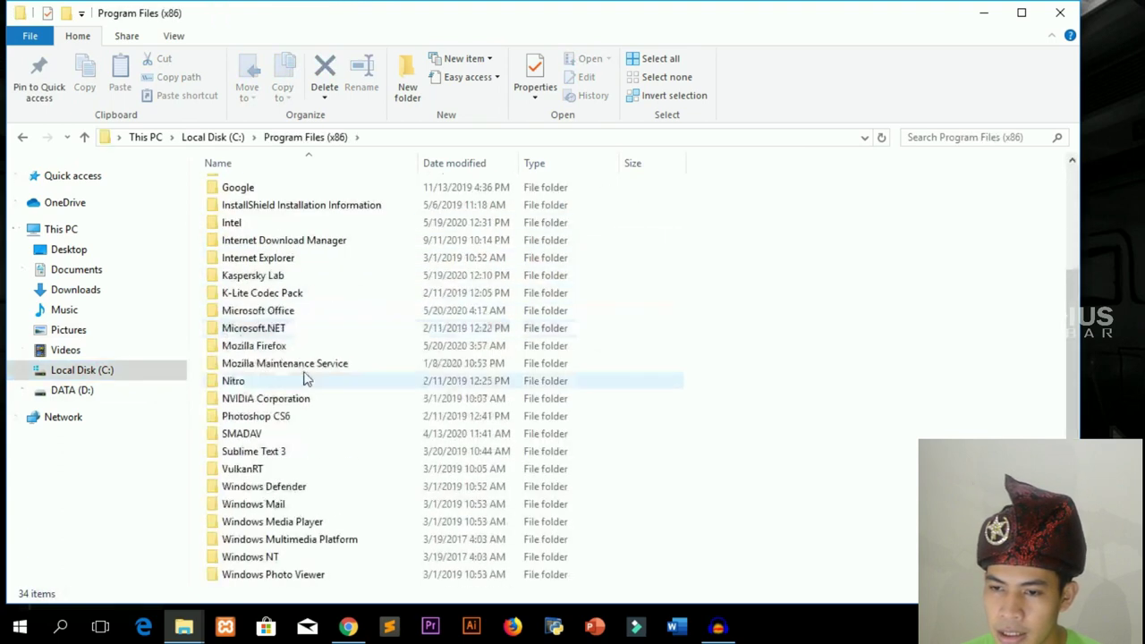
double_click(281, 312)
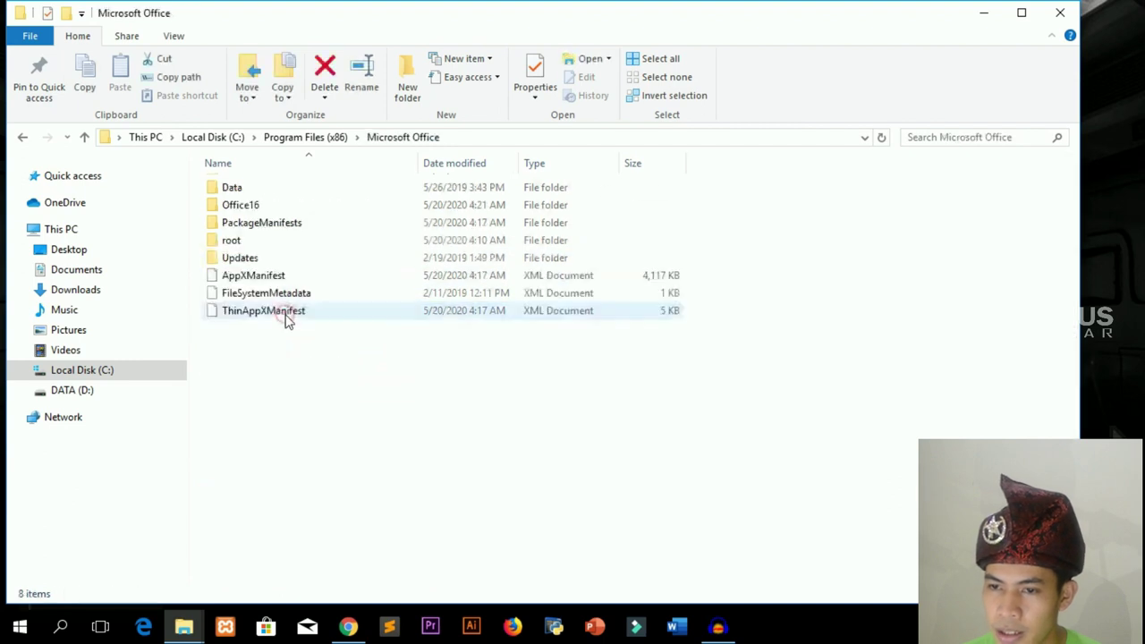
double_click(260, 209)
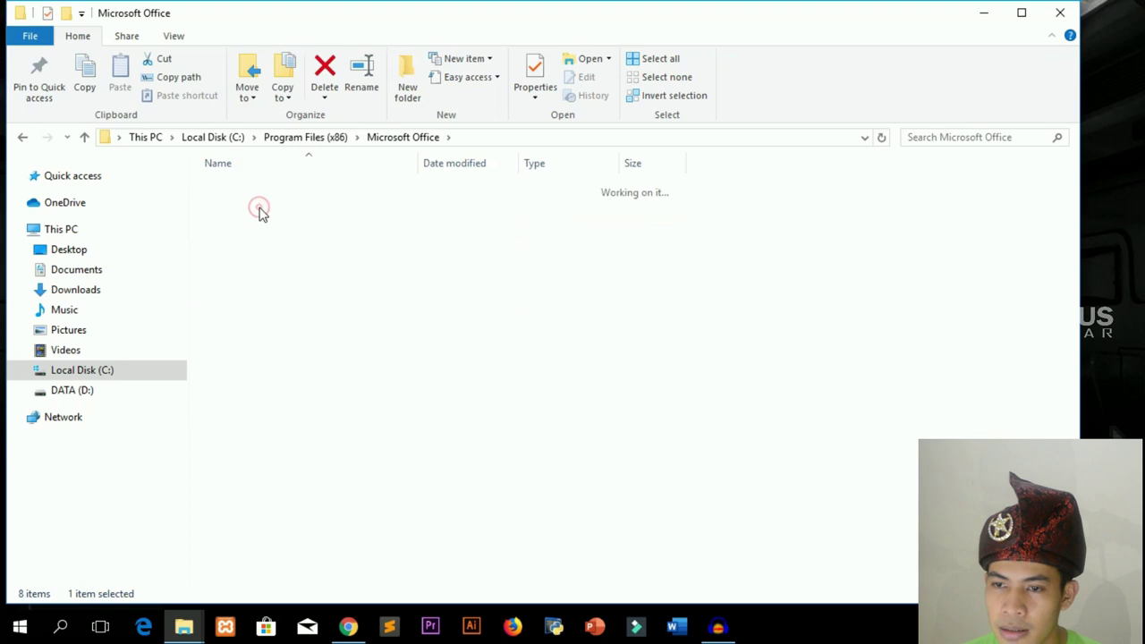
left_click(272, 224)
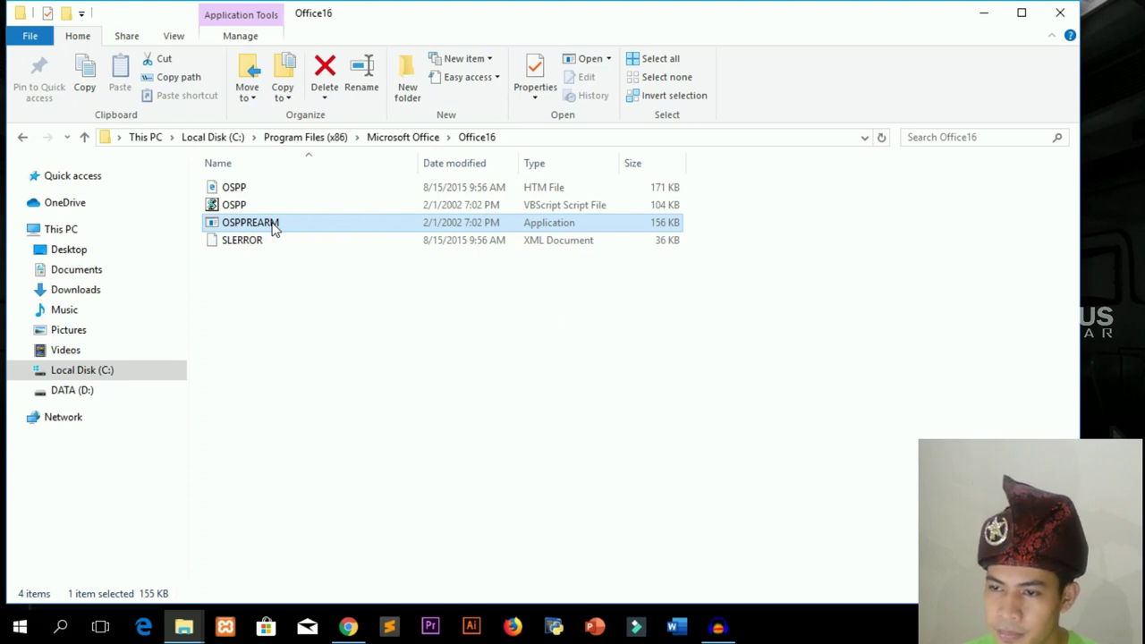
Run OSPPREARM as administrator, then relaunch Word to check its activation
right_click(273, 228)
left_click(302, 159)
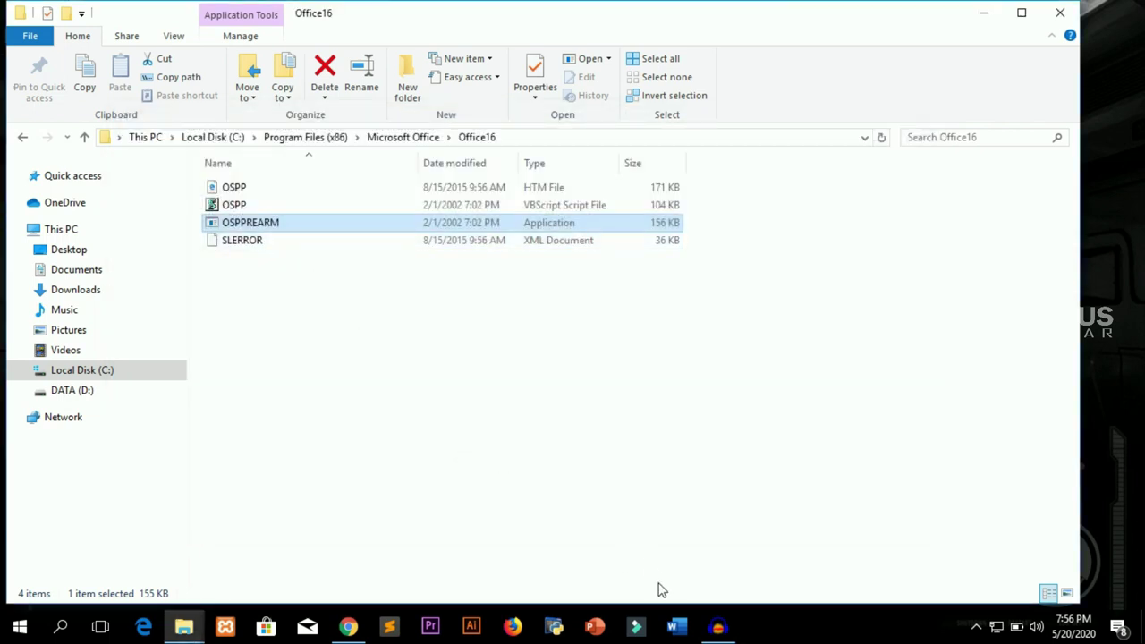
left_click(677, 630)
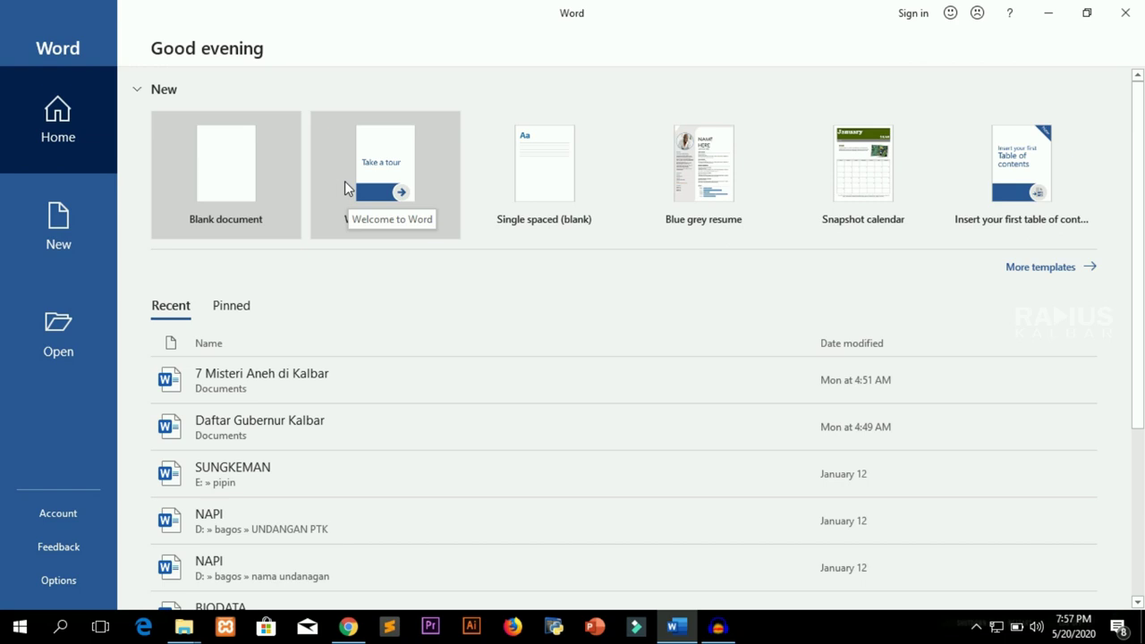
Create a blank document and type 'Assalamualaikum' and 'Dari Channel Radius Kalbar' on two lines
left_click(261, 158)
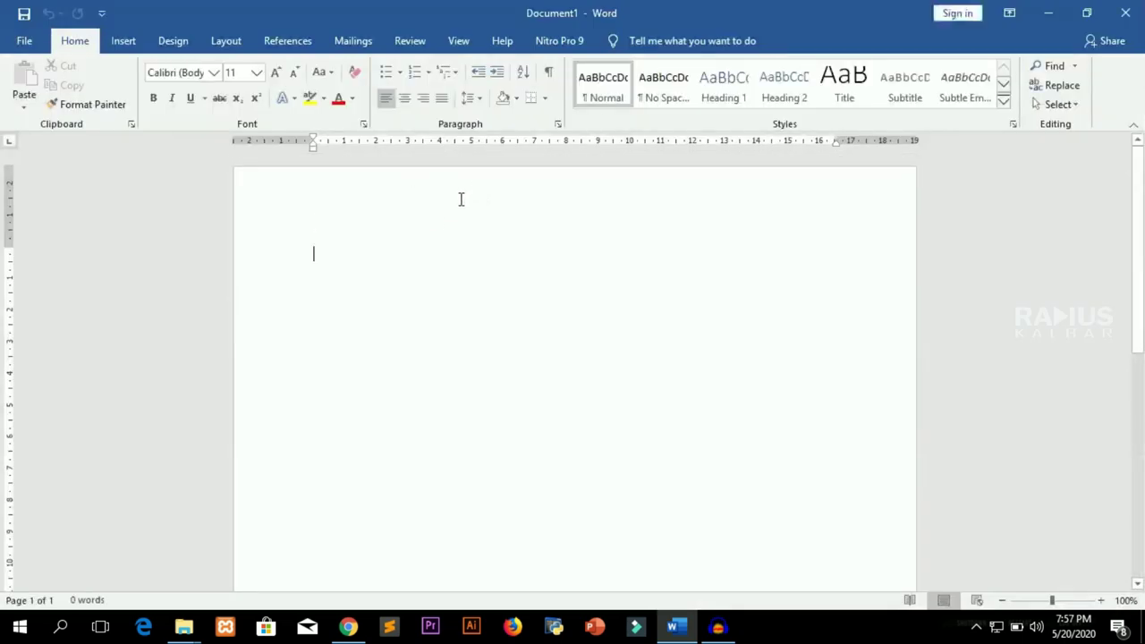
type("ASs")
type("Dari Channel R")
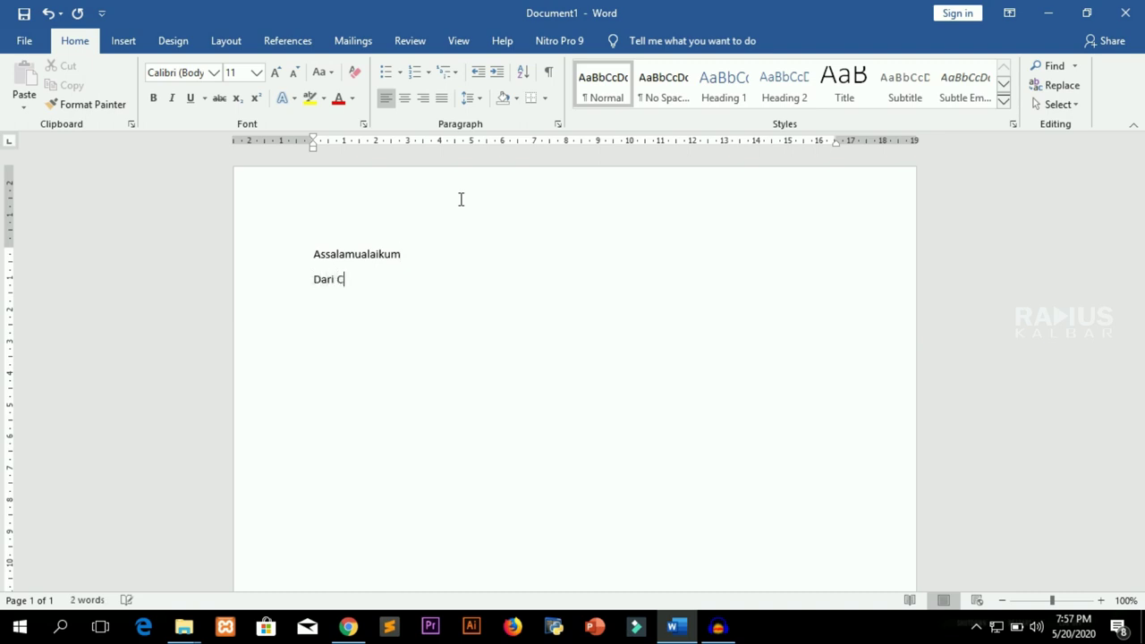
type("adius Kalbar")
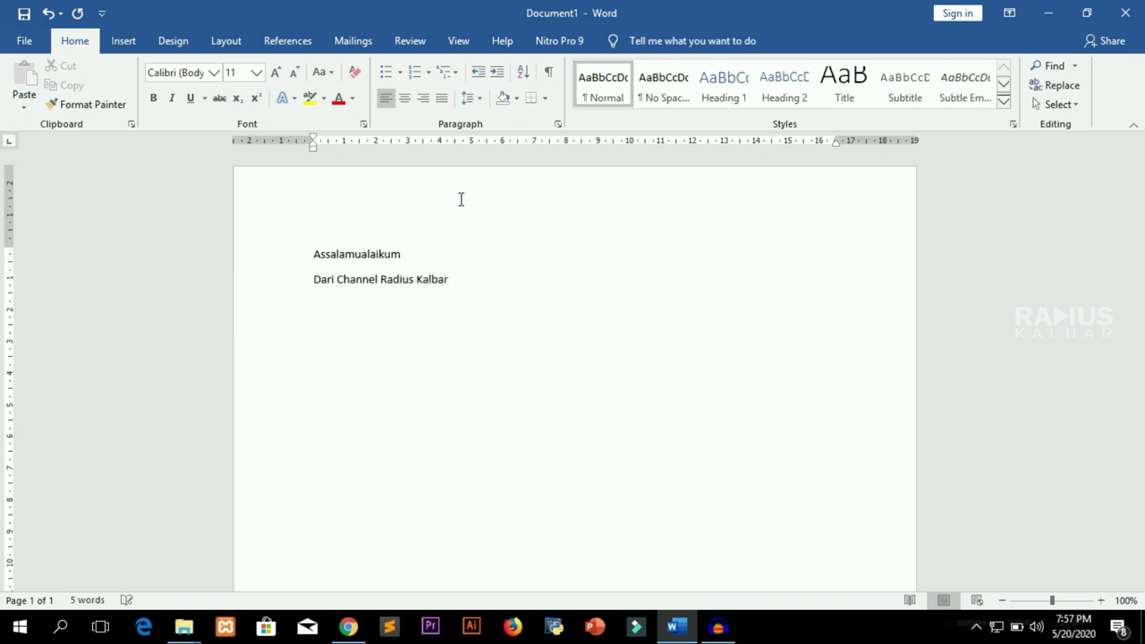